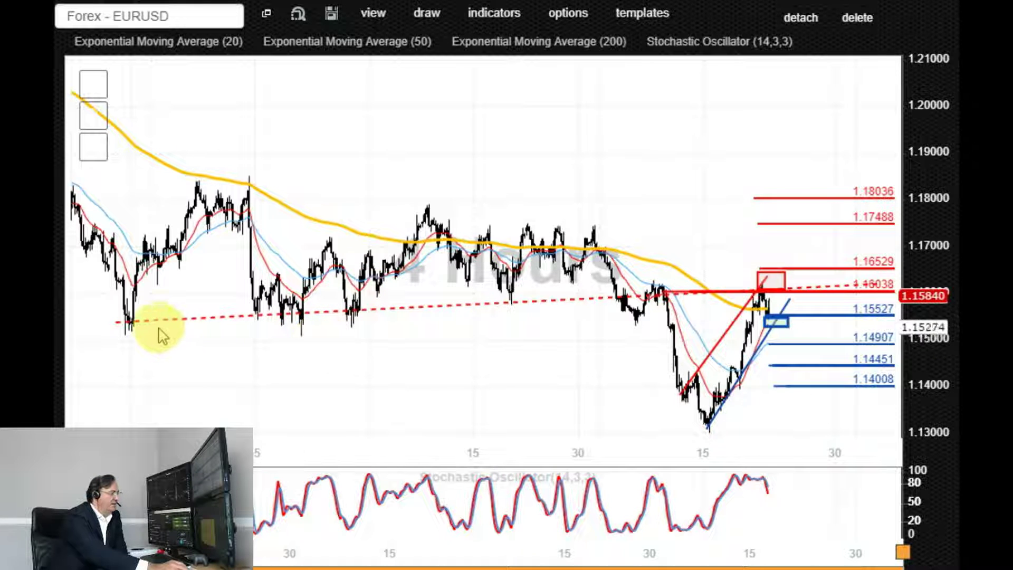
# - Select and deselect the red dashed trend line, the 1.160 horizontal line and the resistance box
pyautogui.click(255, 315)
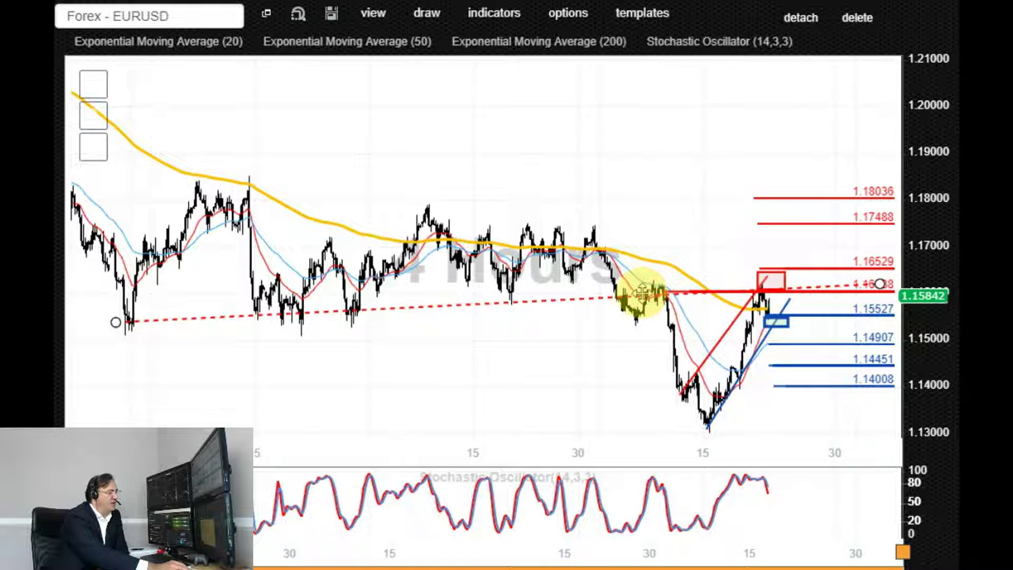
pyautogui.click(664, 293)
pyautogui.click(543, 369)
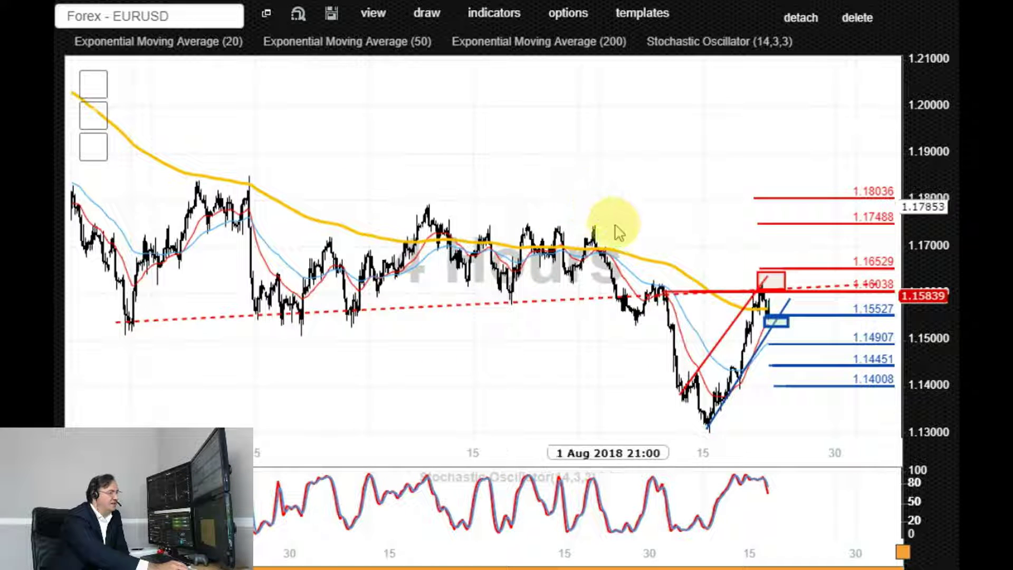
pyautogui.click(621, 298)
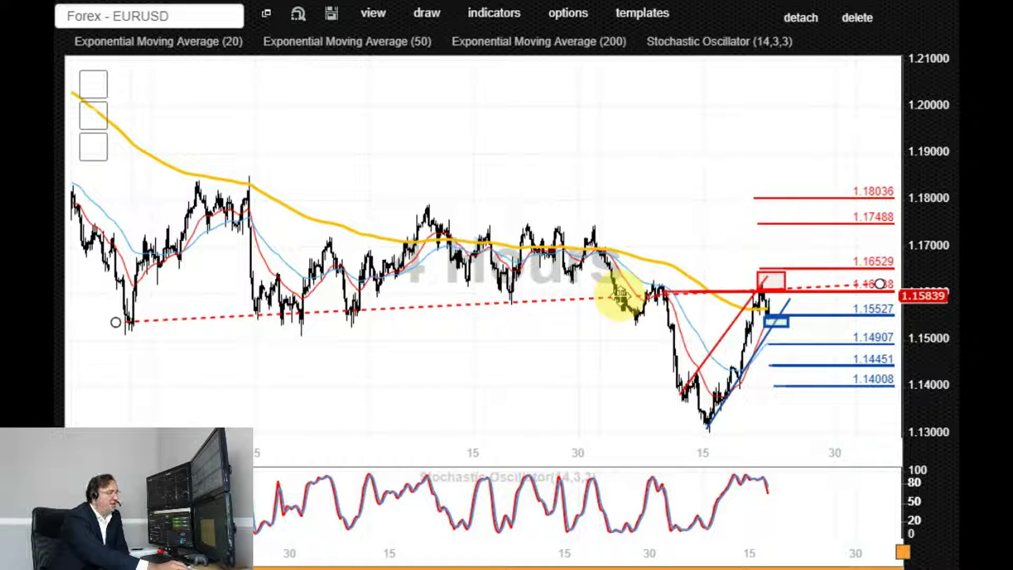
pyautogui.click(624, 300)
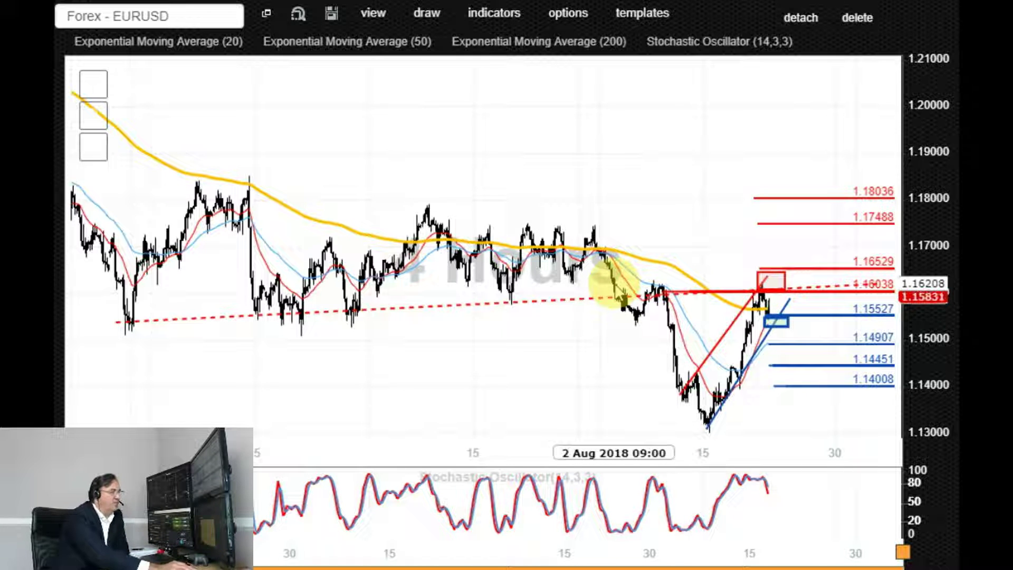
pyautogui.click(768, 282)
pyautogui.click(686, 291)
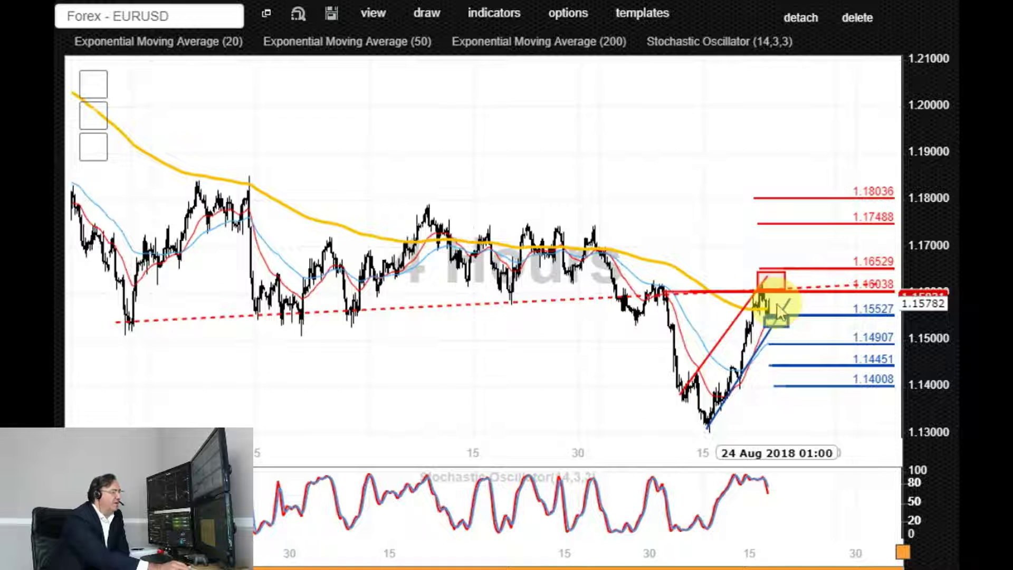
# - Zoom into recent candles, shift them left for right-side space, and compress the price scale
pyautogui.scroll(-3, 467, 357)
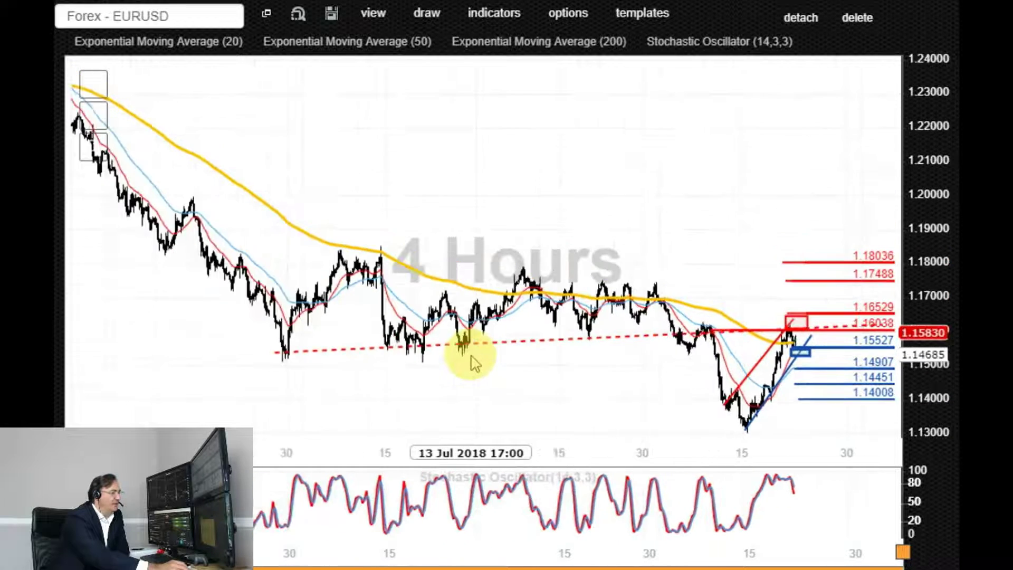
pyautogui.scroll(5, 473, 361)
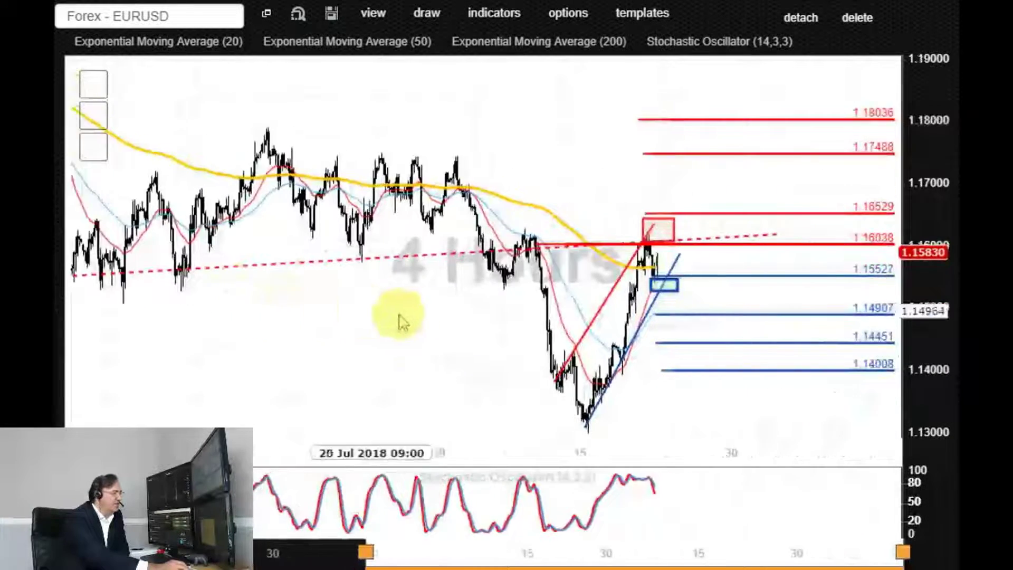
pyautogui.scroll(2, 405, 319)
pyautogui.scroll(1, 448, 325)
pyautogui.moveTo(468, 328); pyautogui.dragTo(232, 316)
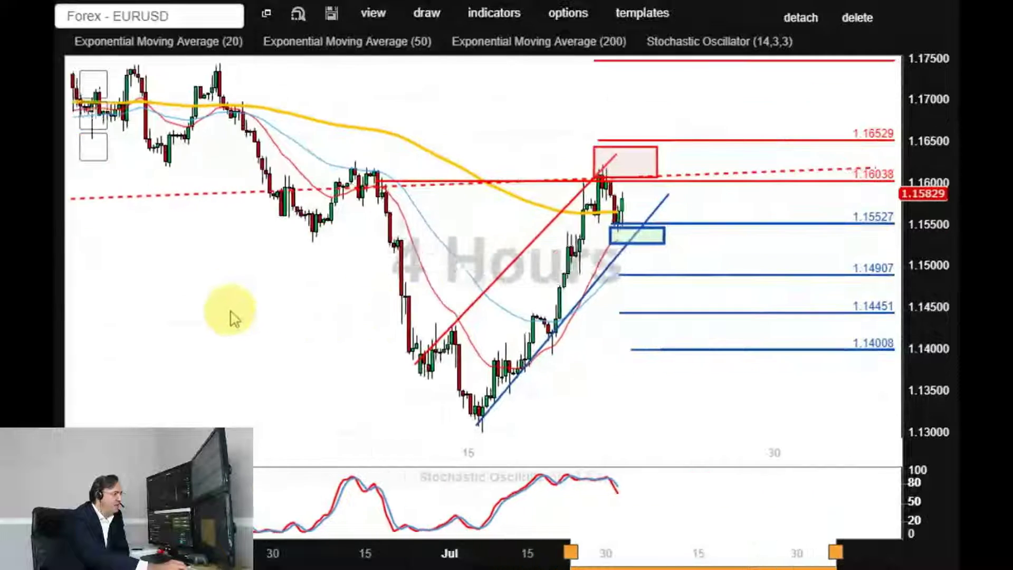
pyautogui.scroll(-1, 942, 252)
pyautogui.scroll(-3, 942, 252)
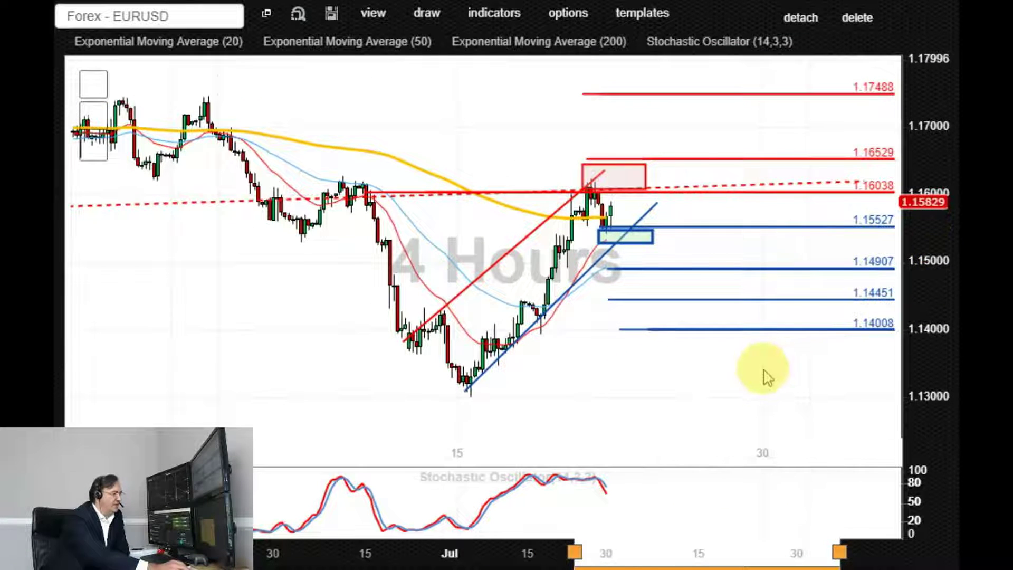
# - Move the lowest blue support line to 1.14022 and widen the red resistance box rightward
pyautogui.moveTo(616, 330); pyautogui.dragTo(609, 337)
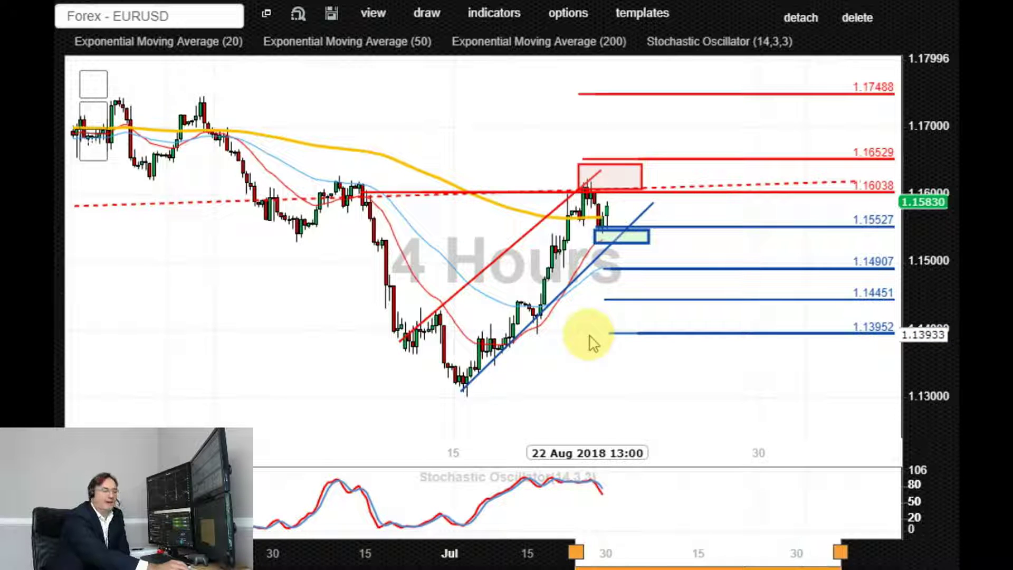
pyautogui.moveTo(703, 332); pyautogui.dragTo(701, 328)
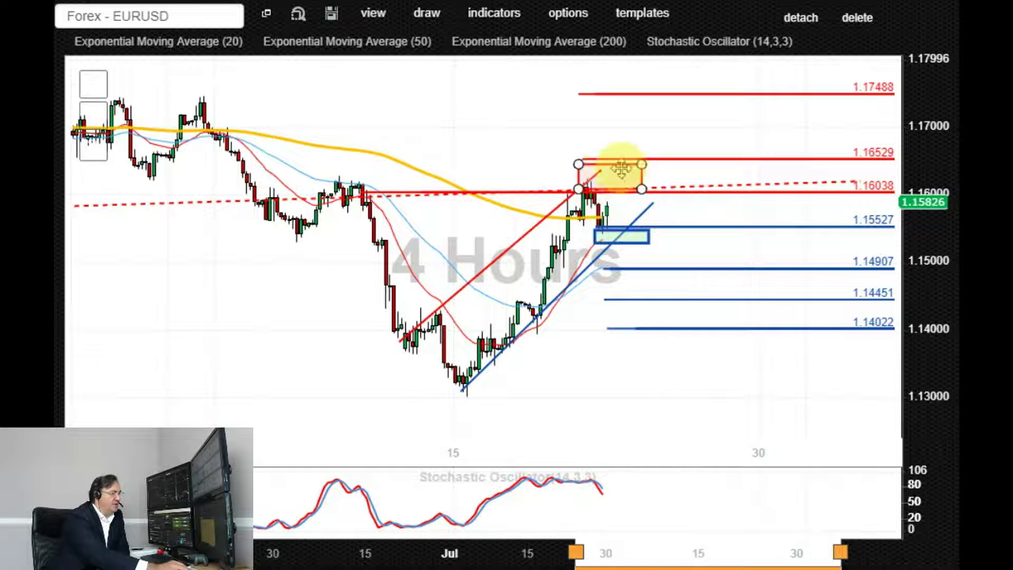
pyautogui.moveTo(642, 165); pyautogui.dragTo(660, 174)
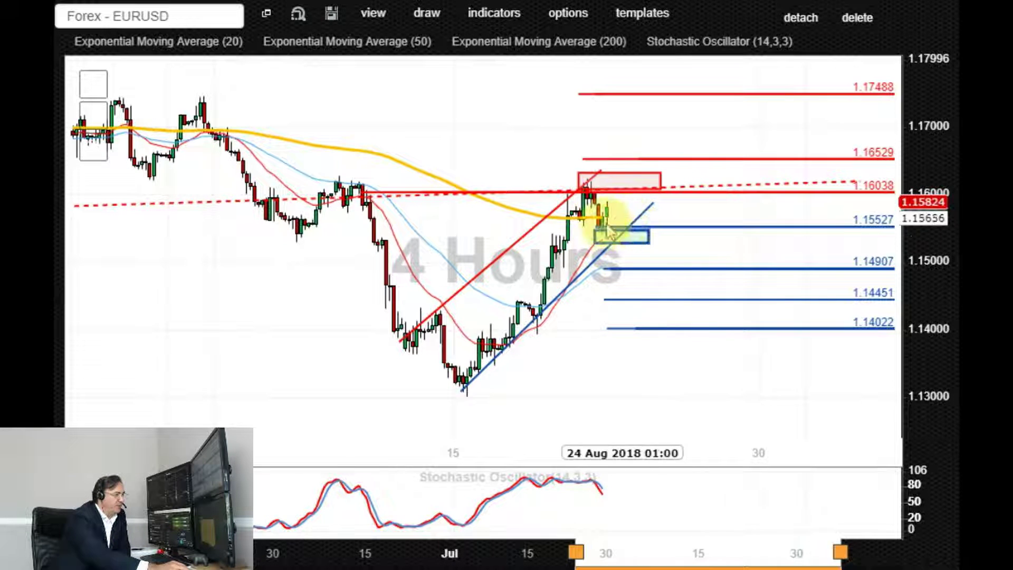
# - Draw a blue trend line from the latest candle down into the 1.155 support box
pyautogui.click(640, 229)
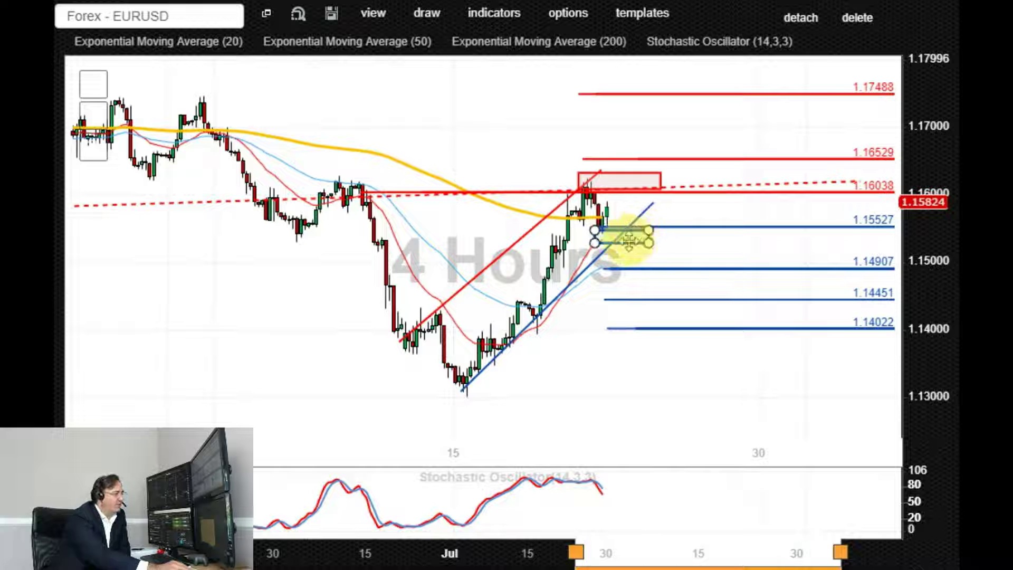
pyautogui.click(426, 16)
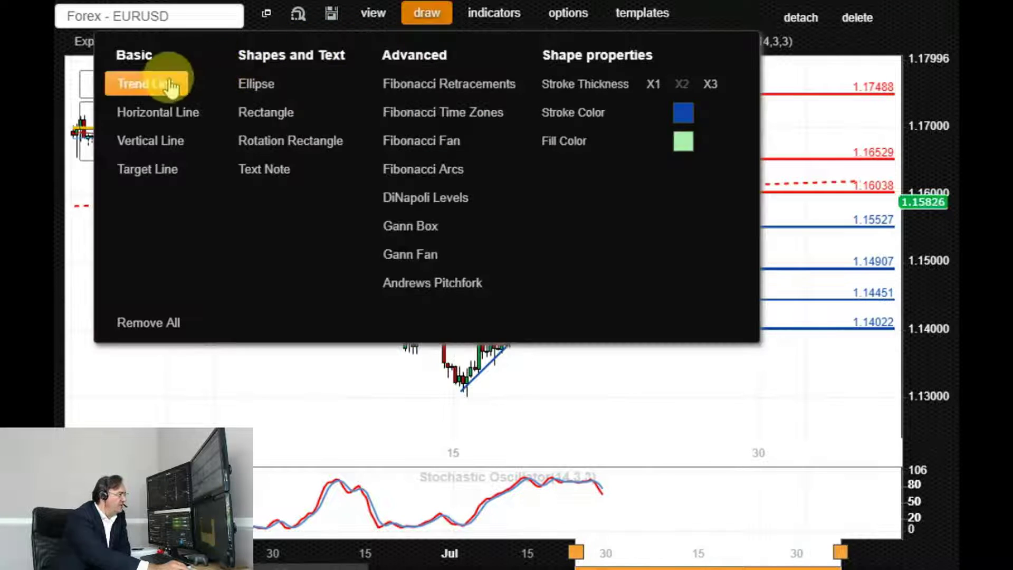
pyautogui.click(158, 83)
pyautogui.click(600, 205)
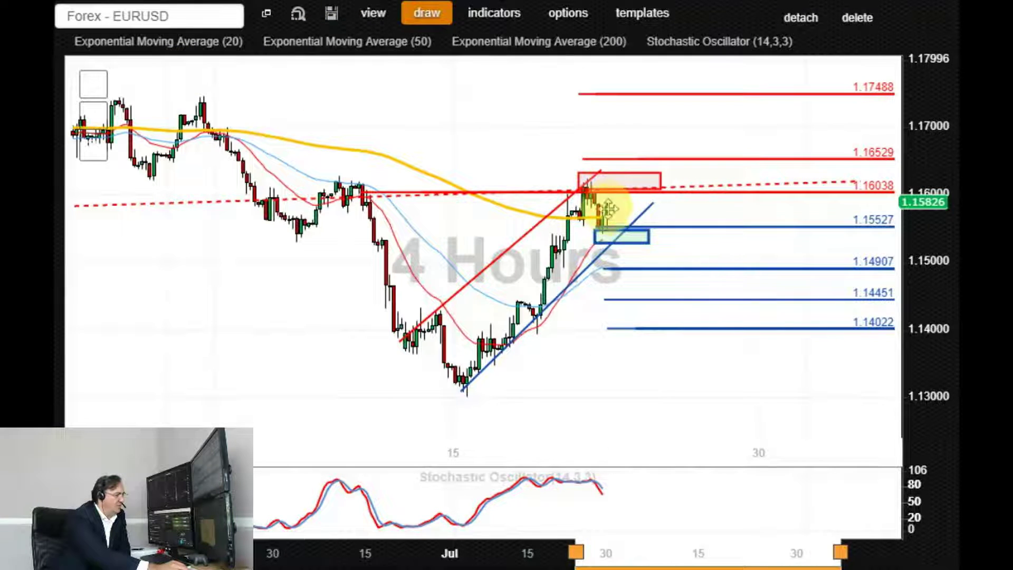
pyautogui.moveTo(605, 207); pyautogui.dragTo(636, 253)
# - Add a short trend line rising back up from the box to form a V
pyautogui.click(425, 15)
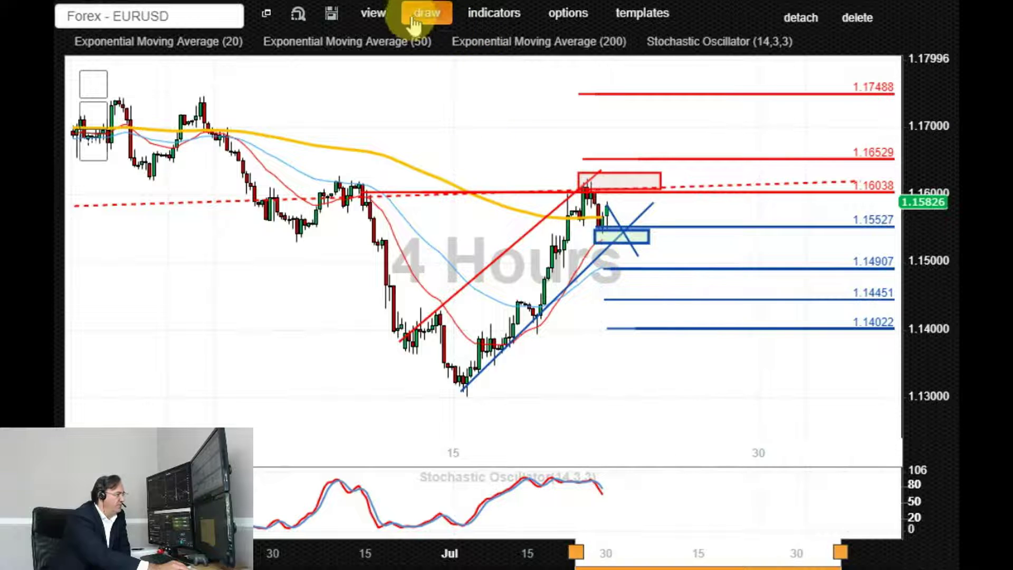
pyautogui.click(138, 83)
pyautogui.moveTo(421, 192); pyautogui.dragTo(507, 261)
pyautogui.moveTo(638, 256); pyautogui.dragTo(649, 233)
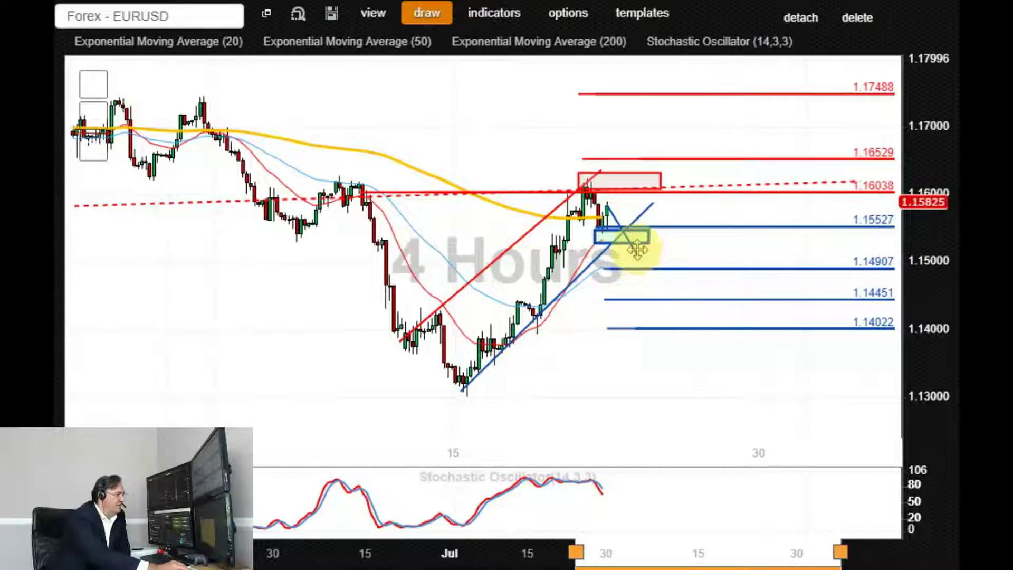
# - Draw a falling trend line from the box down to the 1.14022 support
pyautogui.click(425, 15)
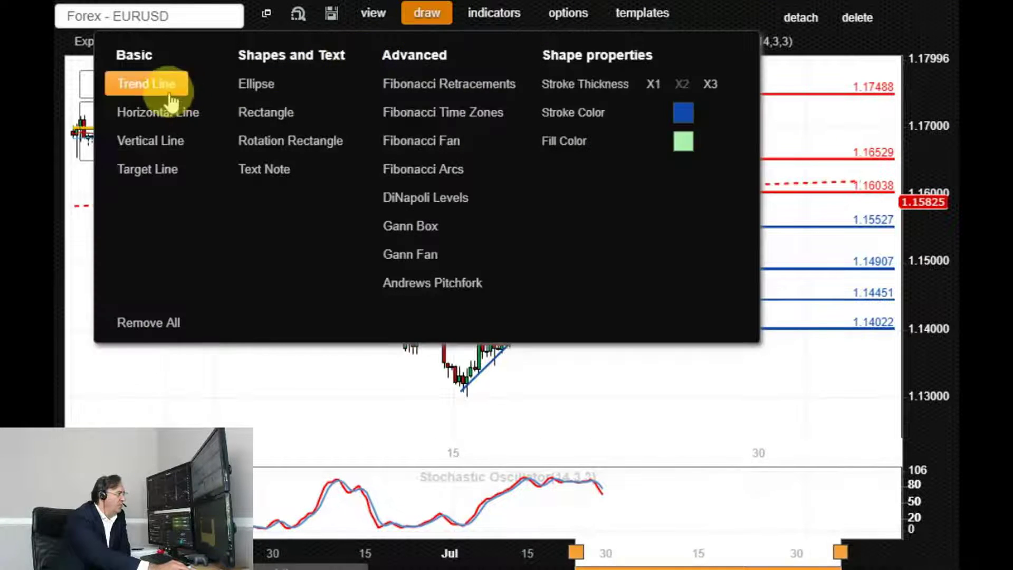
pyautogui.click(141, 83)
pyautogui.moveTo(639, 259)
pyautogui.mouseDown()
pyautogui.moveTo(654, 235)
pyautogui.moveTo(720, 329)
pyautogui.mouseUp()
pyautogui.click(650, 236)
pyautogui.click(720, 329)
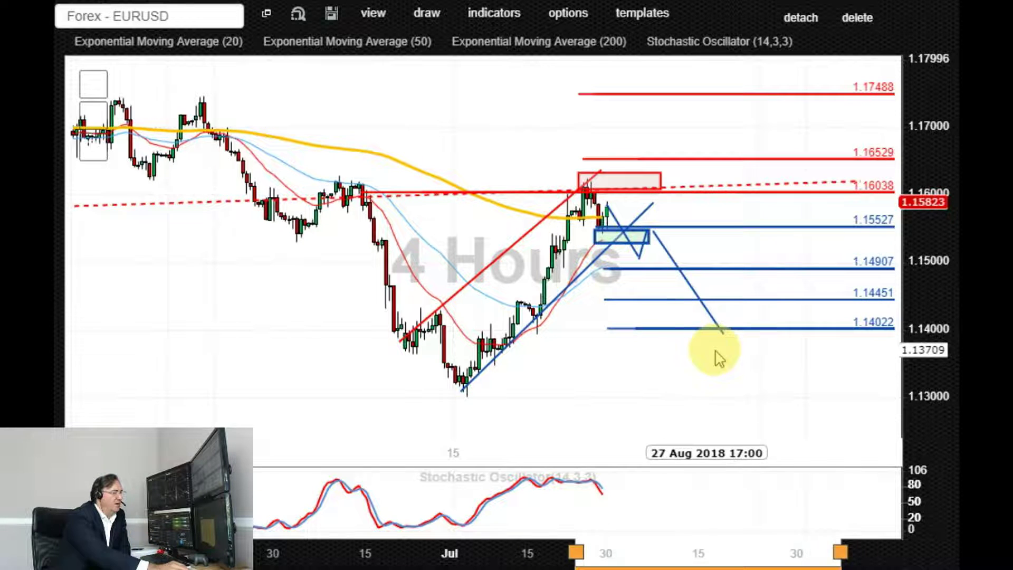
pyautogui.click(739, 413)
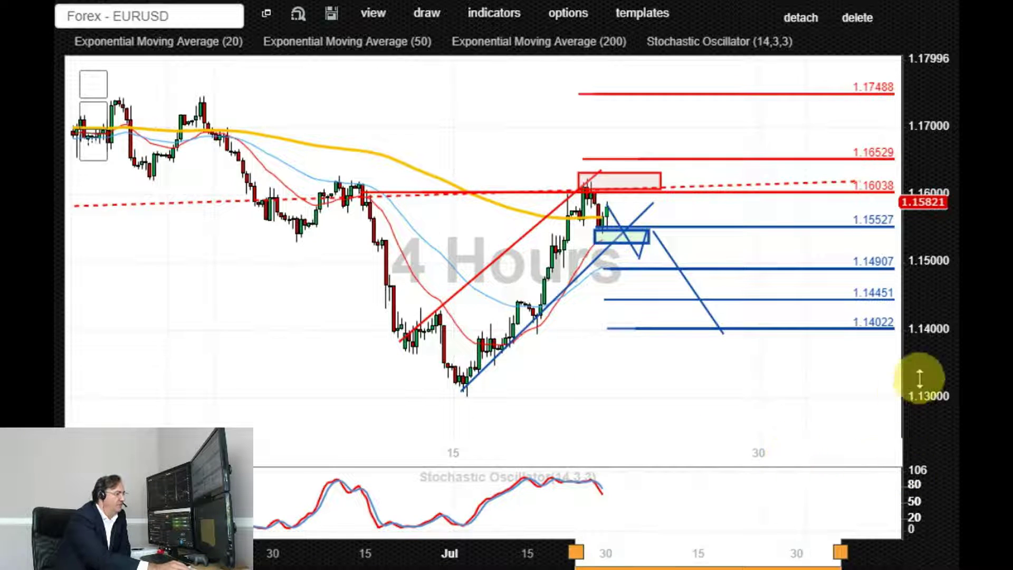
# - Reshape the blue path to rise to about 1.1650, with the next line starting at that peak
pyautogui.click(637, 258)
pyautogui.moveTo(637, 258); pyautogui.dragTo(625, 161)
pyautogui.click(656, 237)
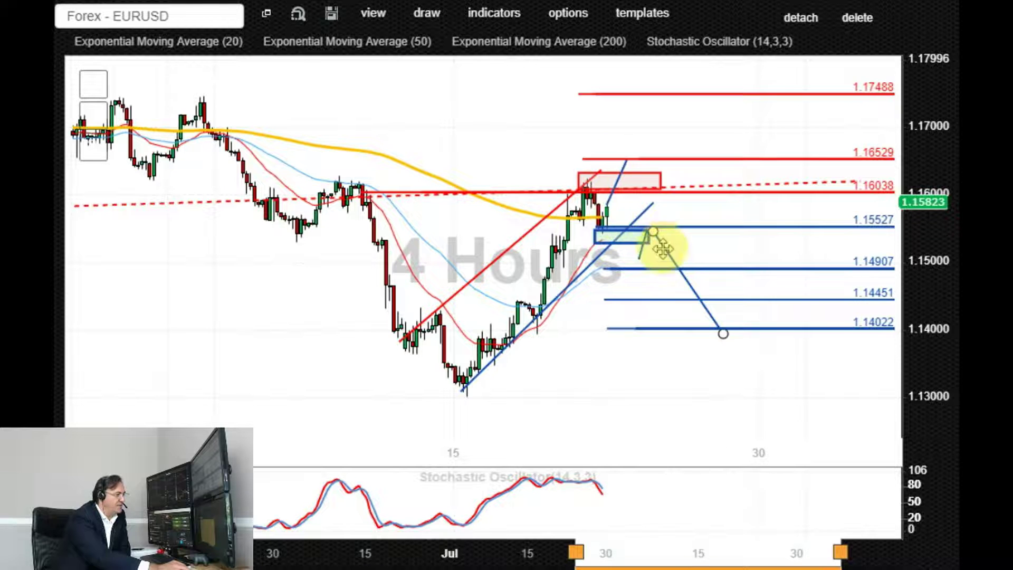
pyautogui.moveTo(668, 258); pyautogui.dragTo(642, 187)
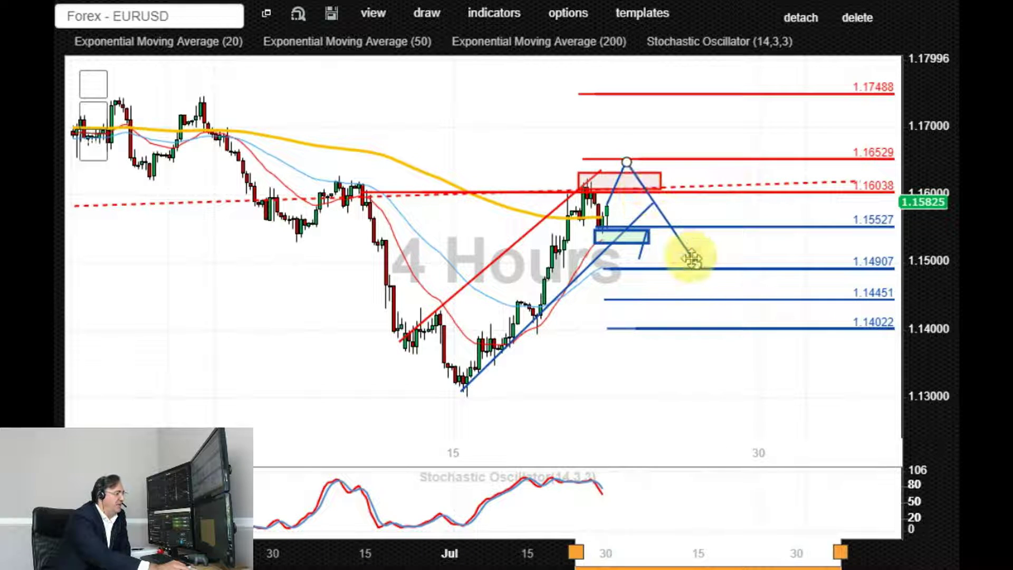
# - Move the 1.14907 line to 1.14809, extend the last segment upward, and reveal 1.18036
pyautogui.moveTo(698, 263); pyautogui.dragTo(657, 189)
pyautogui.moveTo(642, 255); pyautogui.dragTo(683, 172)
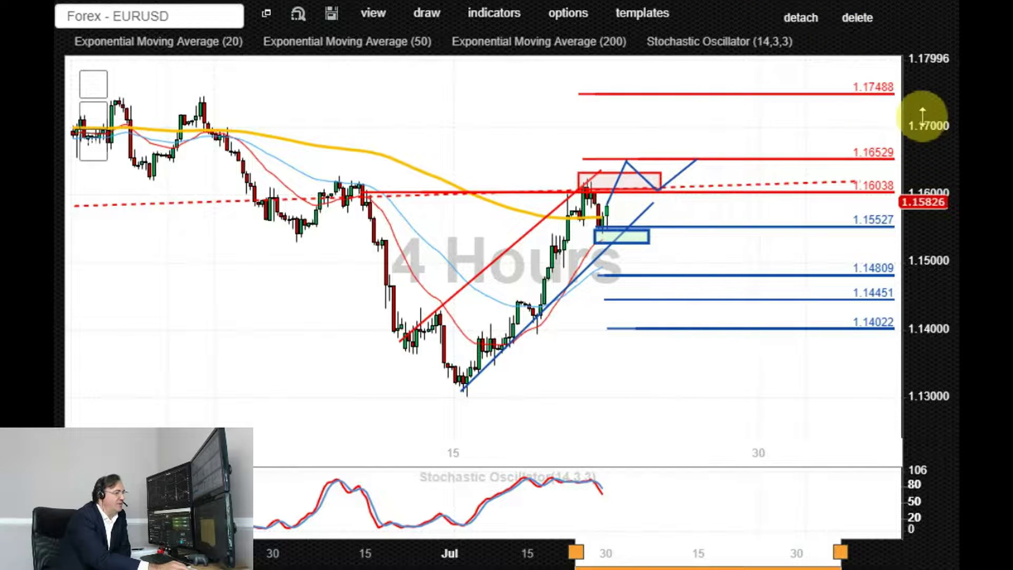
pyautogui.moveTo(971, 128); pyautogui.dragTo(970, 97)
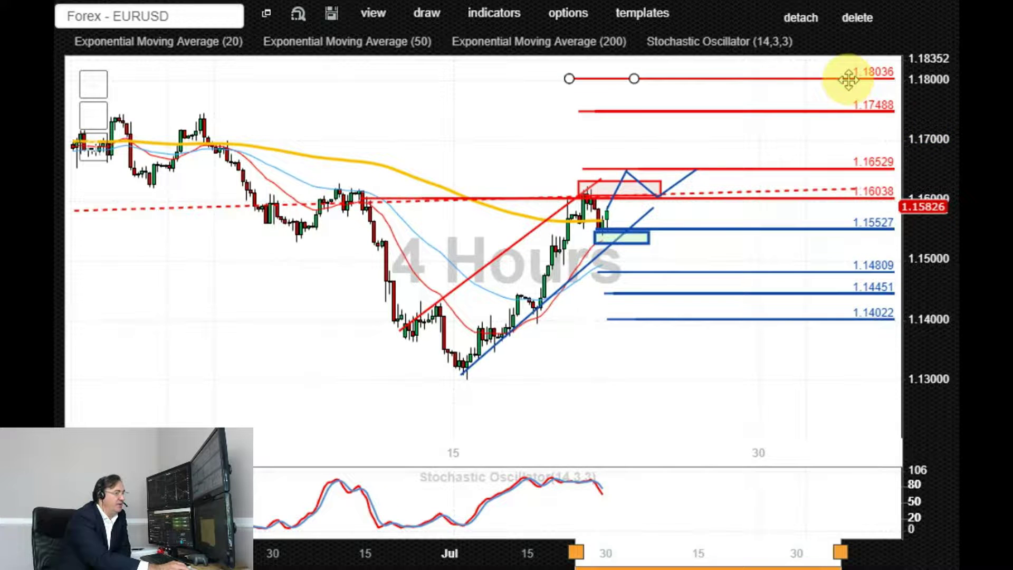